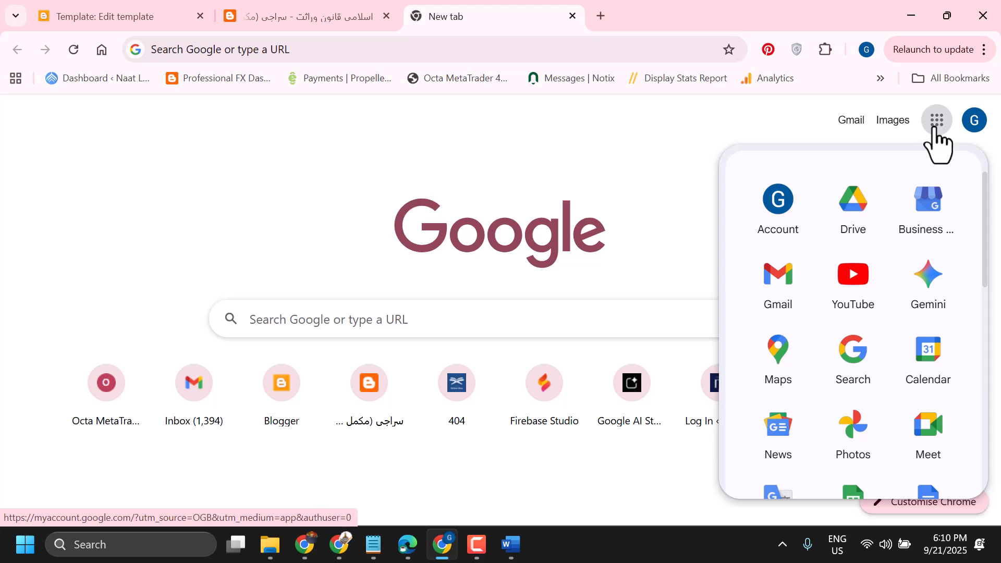
Open NotebookLM from the Google apps list and accept its welcome notice with e-mail updates about NotebookLM enabled
scroll(844, 297, "down", 15)
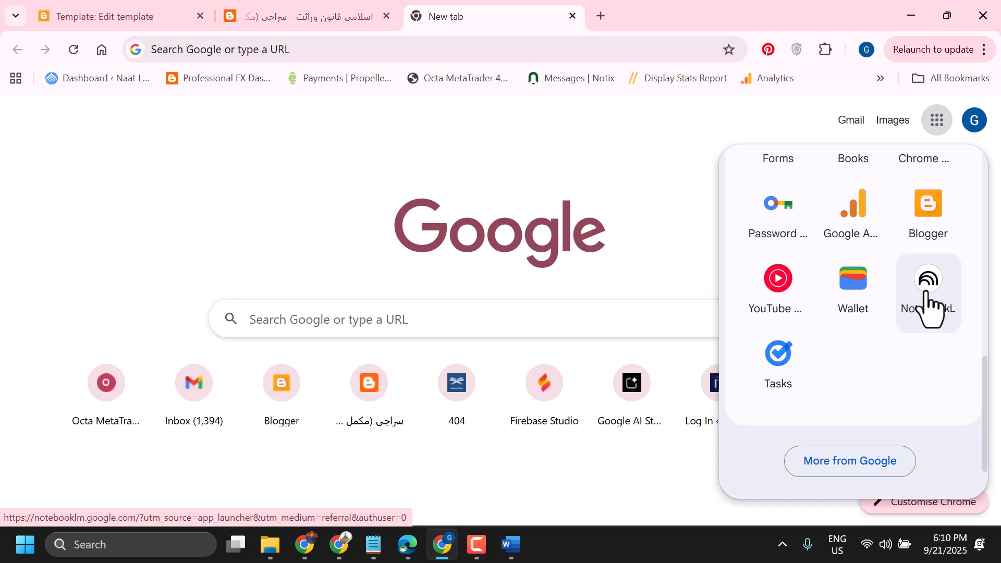
left_click(931, 304)
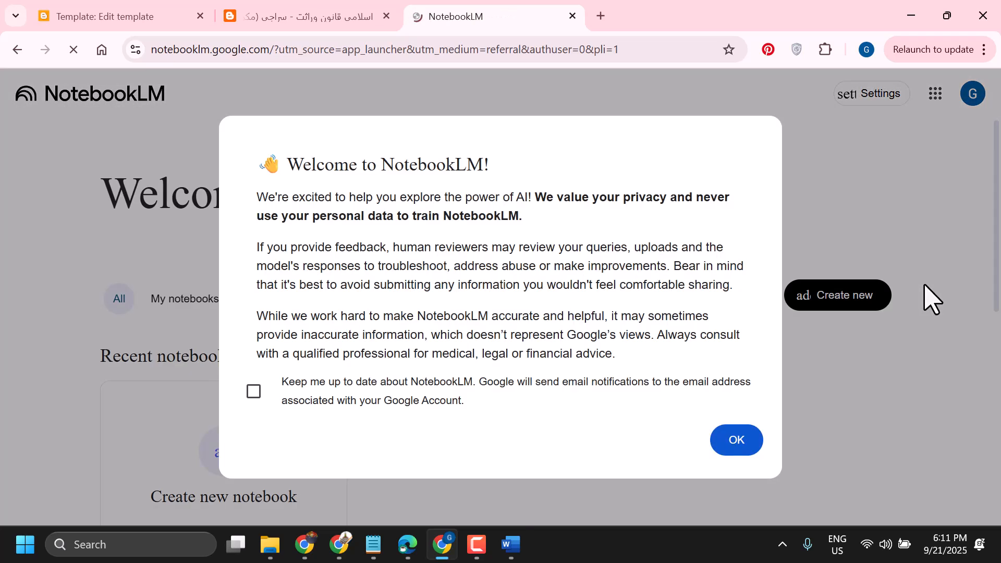
left_click(255, 392)
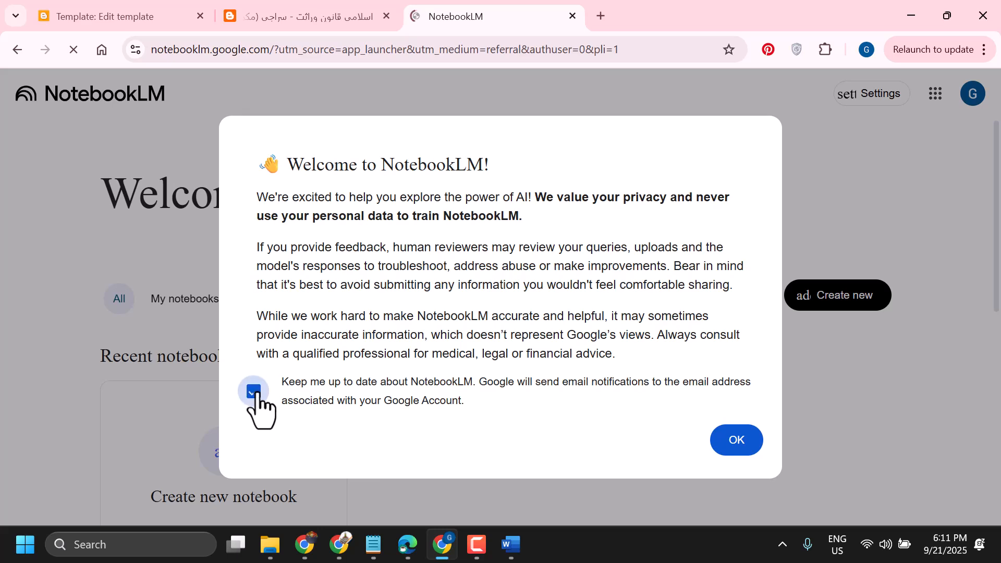
left_click(734, 440)
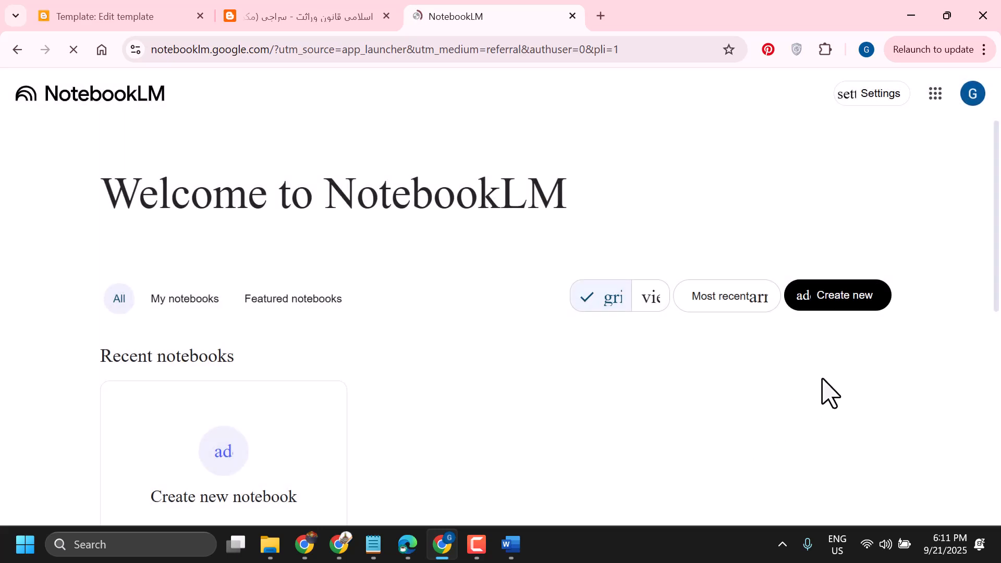
Create a new notebook and find it under Recent notebooks
scroll(516, 239, "down", 2)
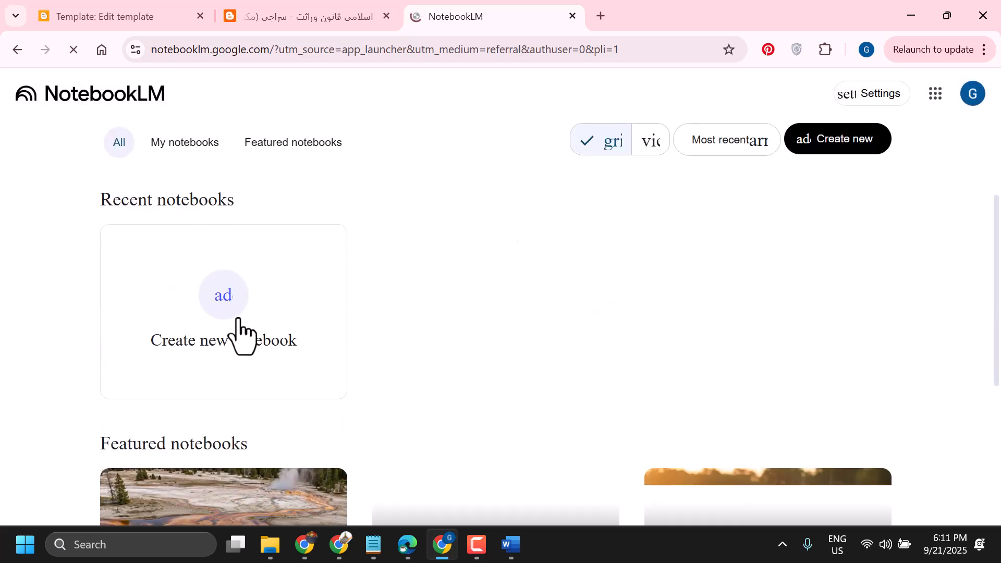
left_click(228, 307)
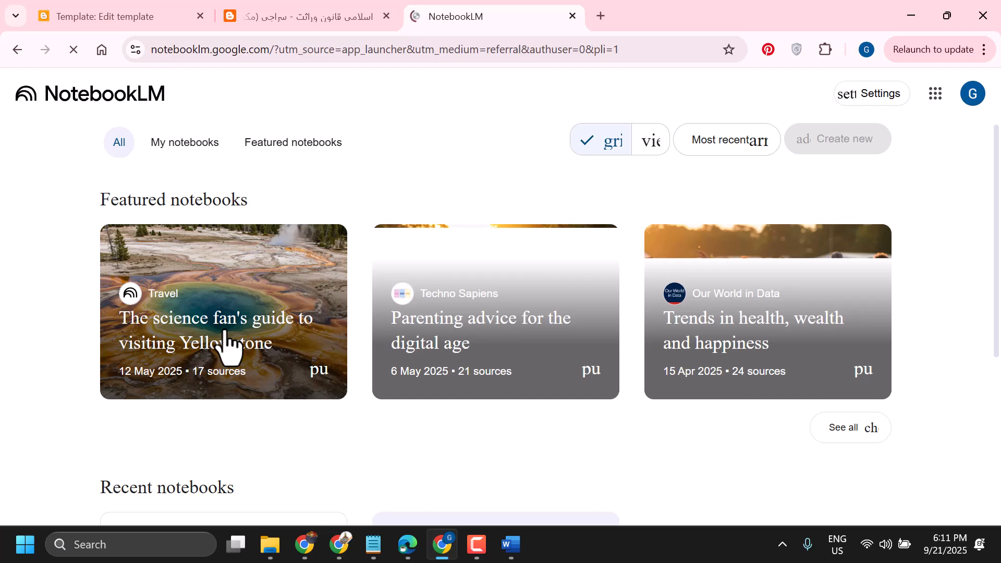
scroll(224, 329, "down", 4)
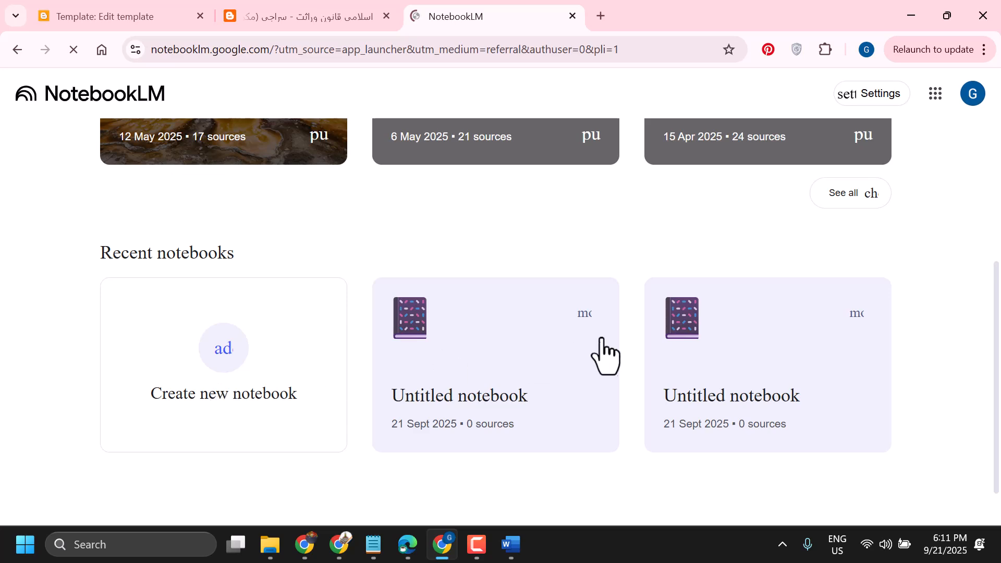
scroll(582, 309, "up", 4)
scroll(621, 240, "down", 5)
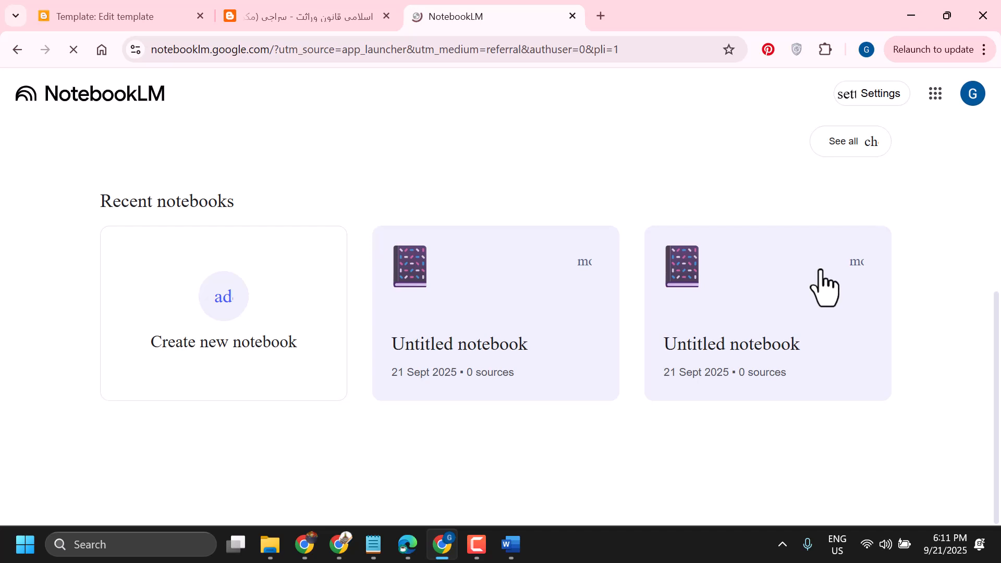
Open the last untitled notebook under Recent notebooks and upload raza.pdf from the computer as its source
left_click(824, 287)
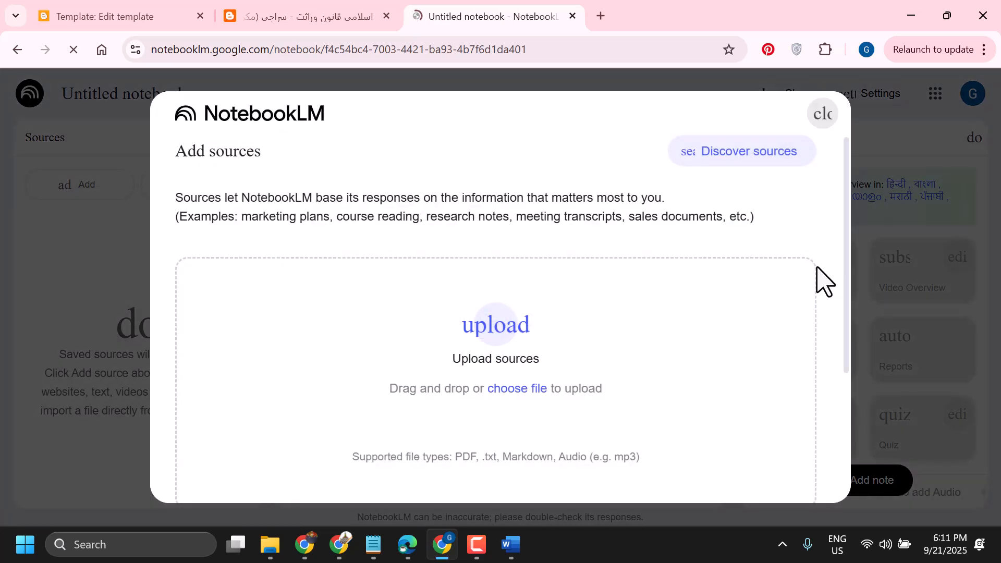
left_click(513, 392)
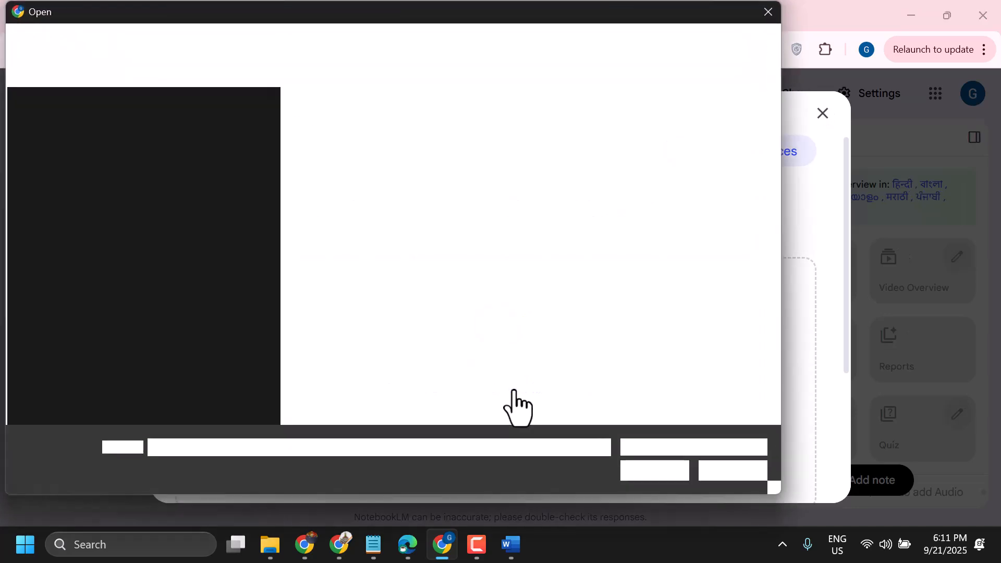
double_click(442, 170)
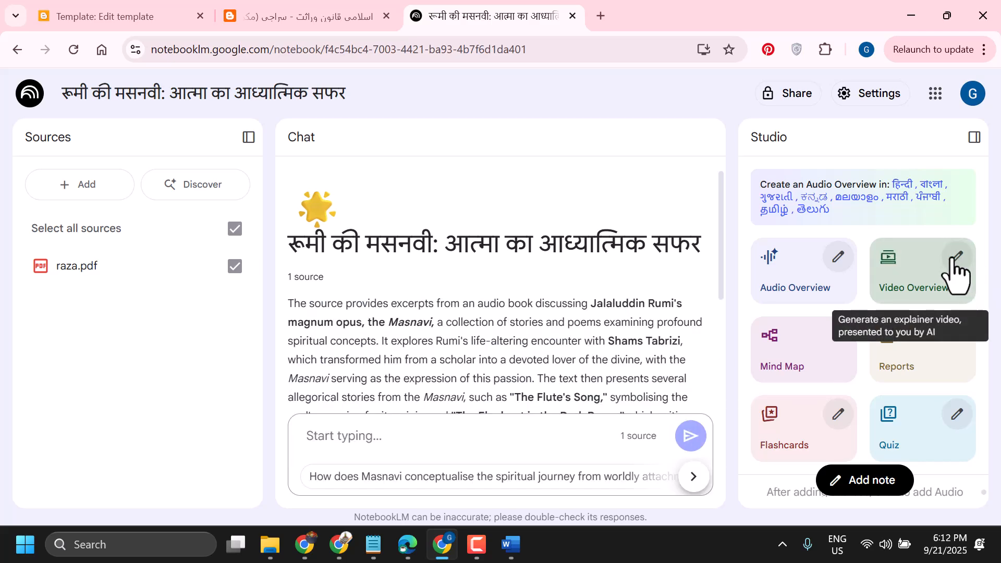
Customise the Video Overview with हिन्दी (Hindi) as its language, leaving the focus prompt empty, and generate it
left_click(954, 258)
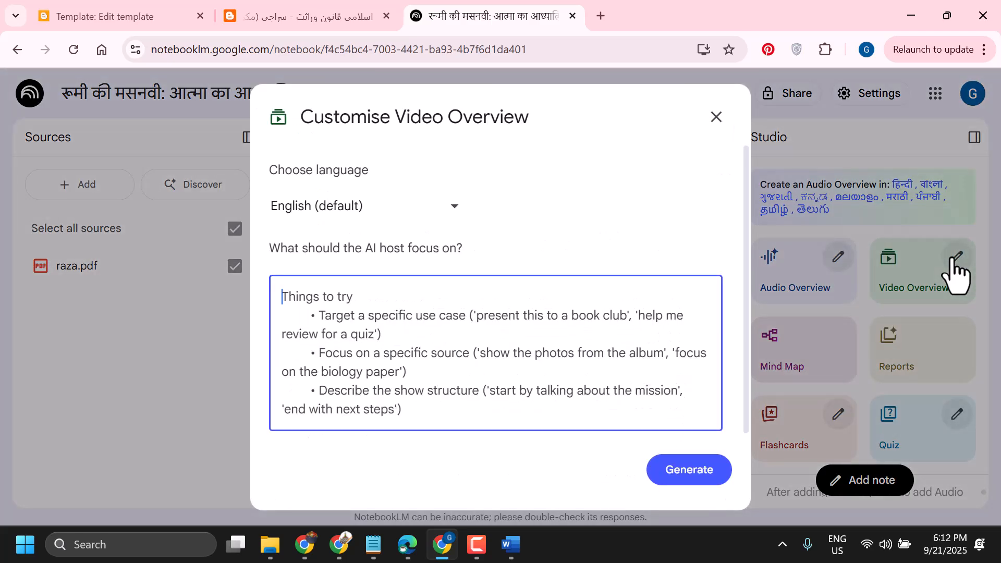
left_click(453, 211)
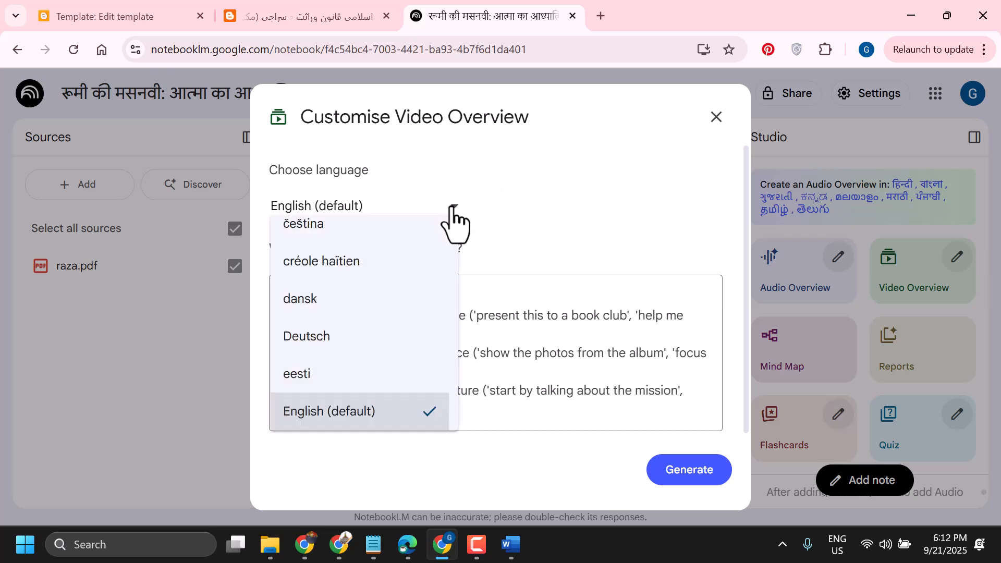
scroll(412, 288, "down", 4)
scroll(406, 284, "down", 15)
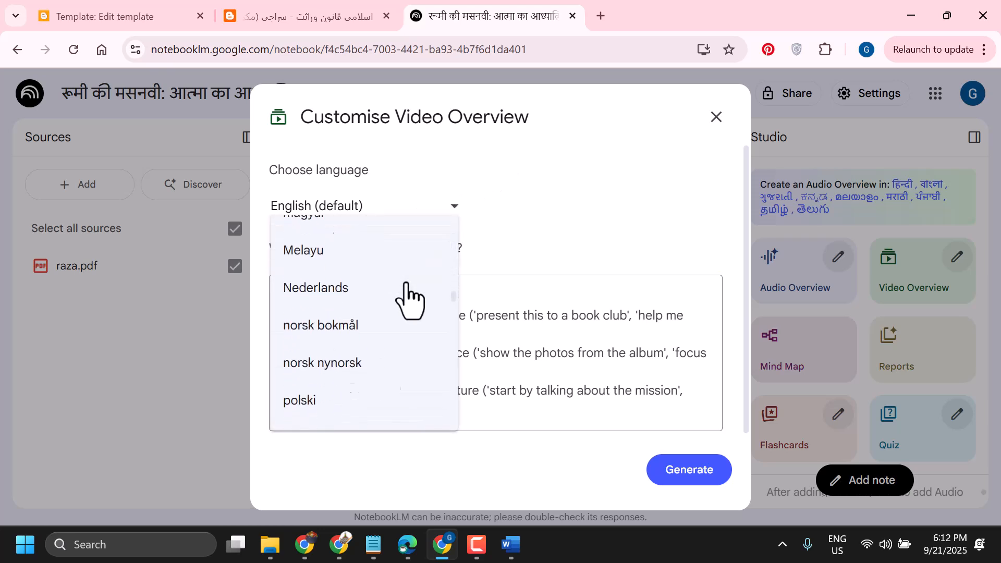
scroll(402, 312, "down", 10)
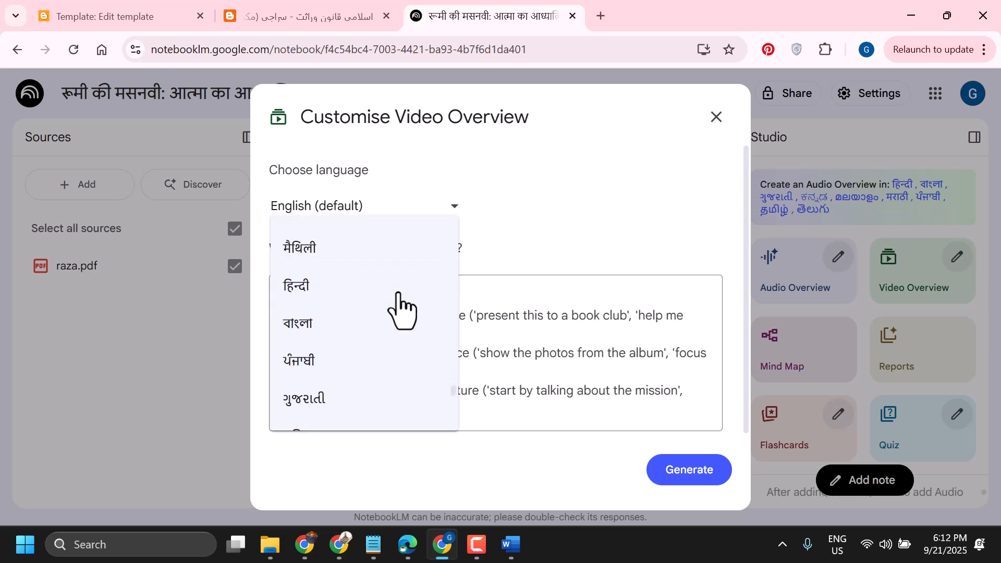
scroll(402, 311, "up", 3)
left_click(347, 288)
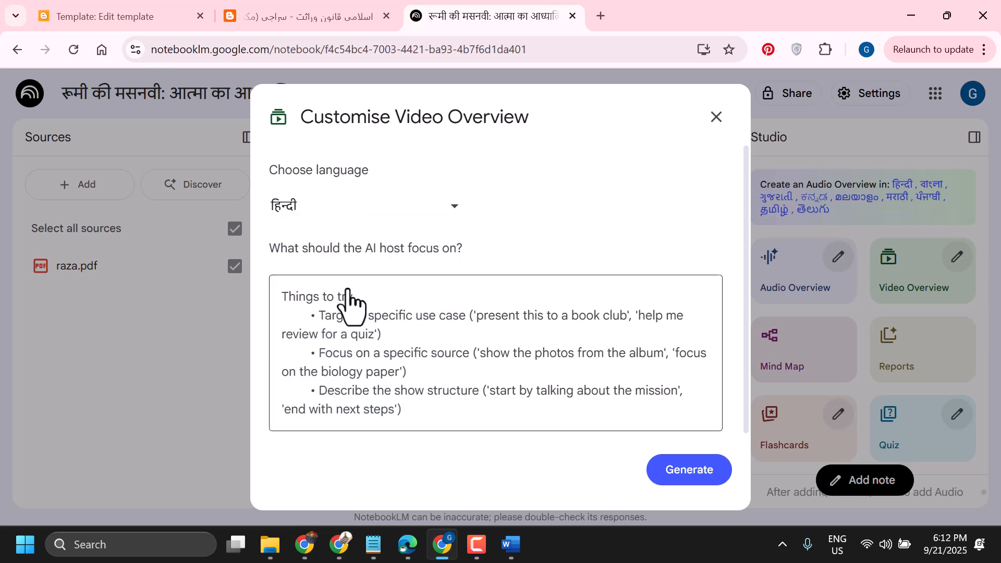
scroll(476, 360, "down", 1)
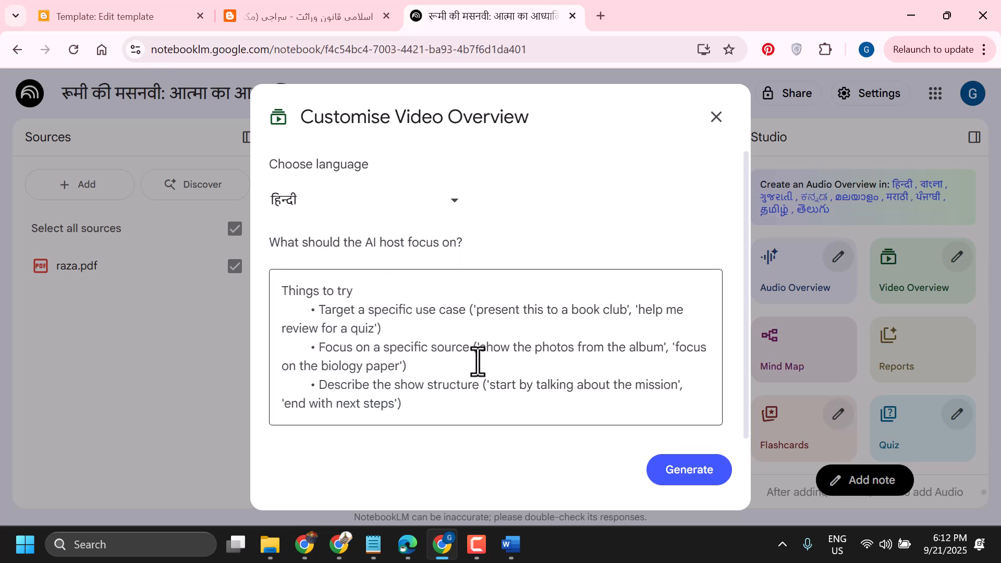
left_click(678, 474)
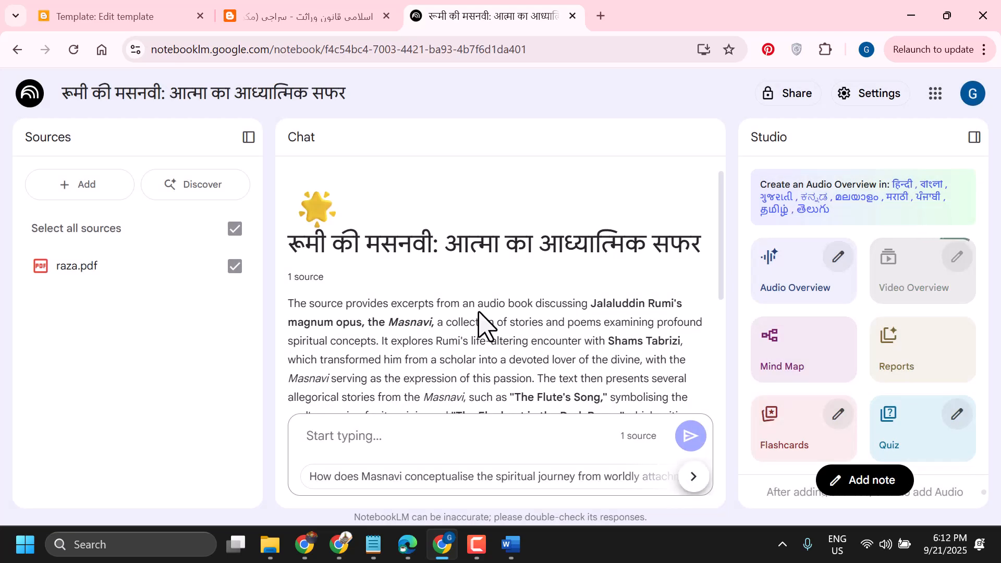
Open the generated Video Overview in the Studio and play it in full screen
scroll(474, 313, "down", 5)
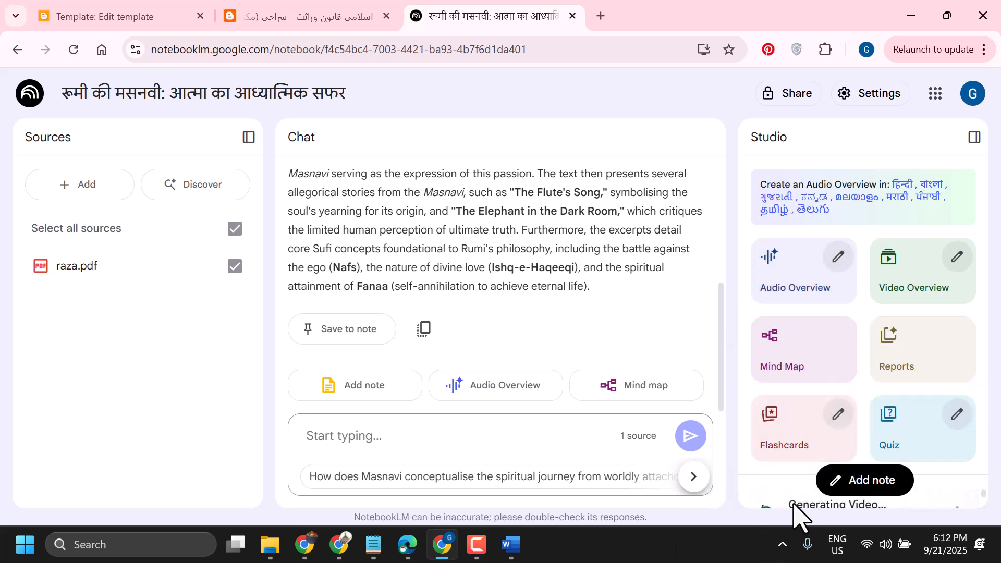
scroll(420, 271, "up", 3)
scroll(419, 271, "down", 2)
scroll(415, 269, "down", 2)
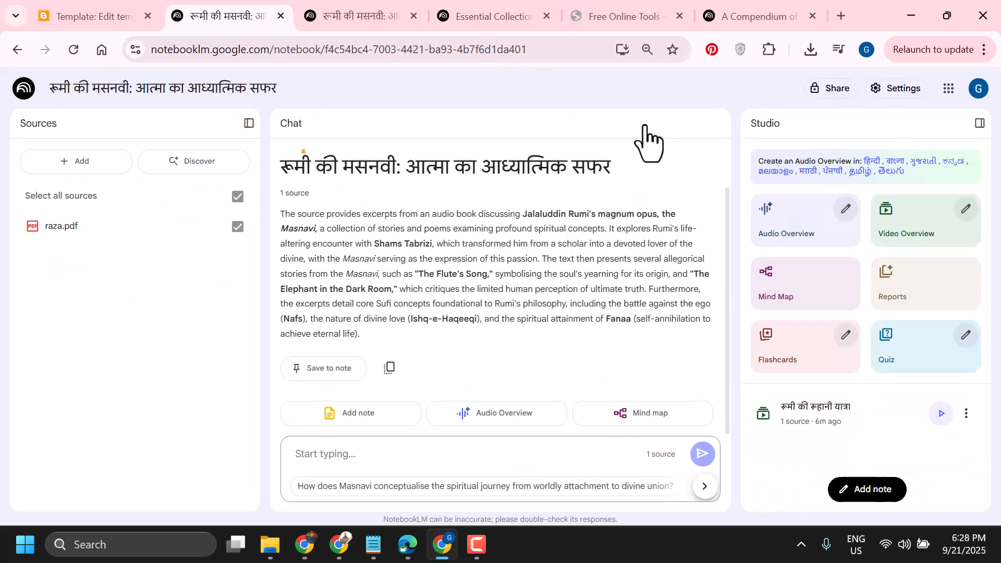
left_click(943, 413)
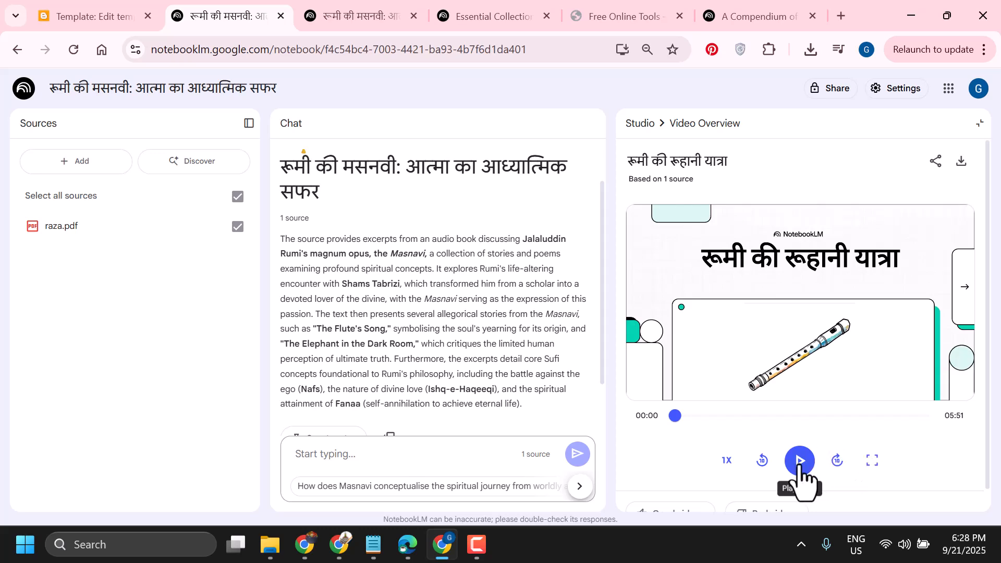
left_click(799, 460)
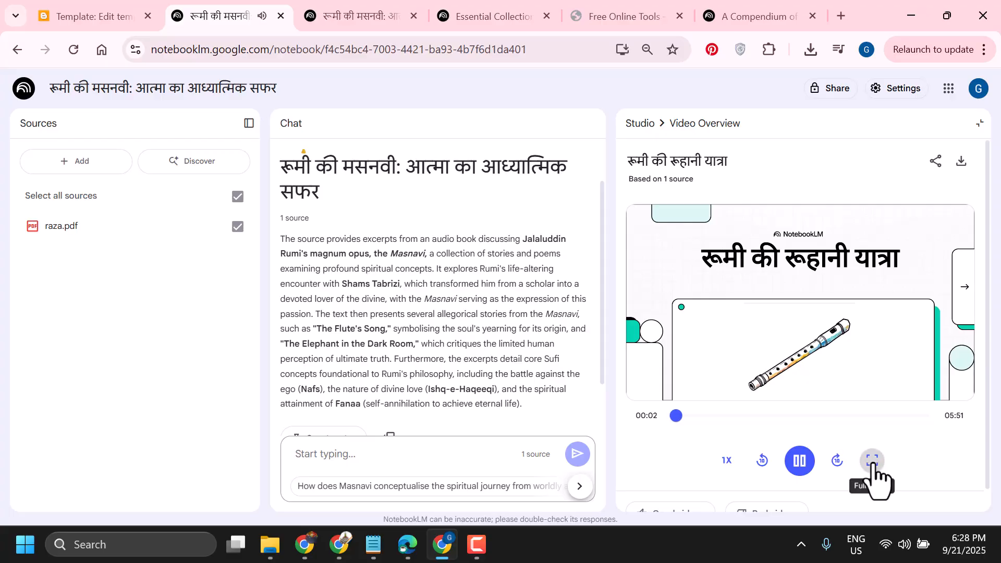
left_click(872, 461)
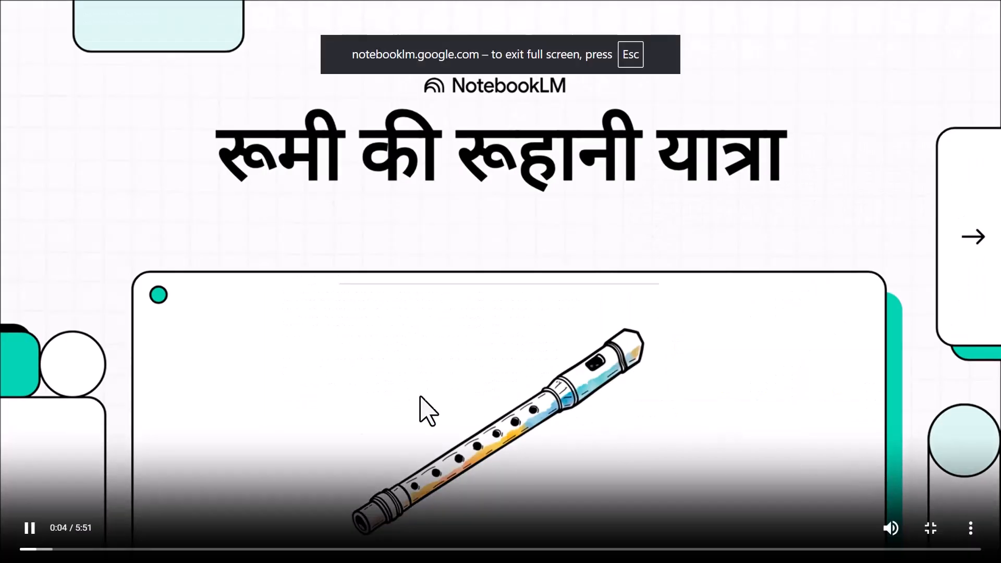
Skip ahead to preview a further part of the video, and return from full screen with playback paused
left_click(185, 550)
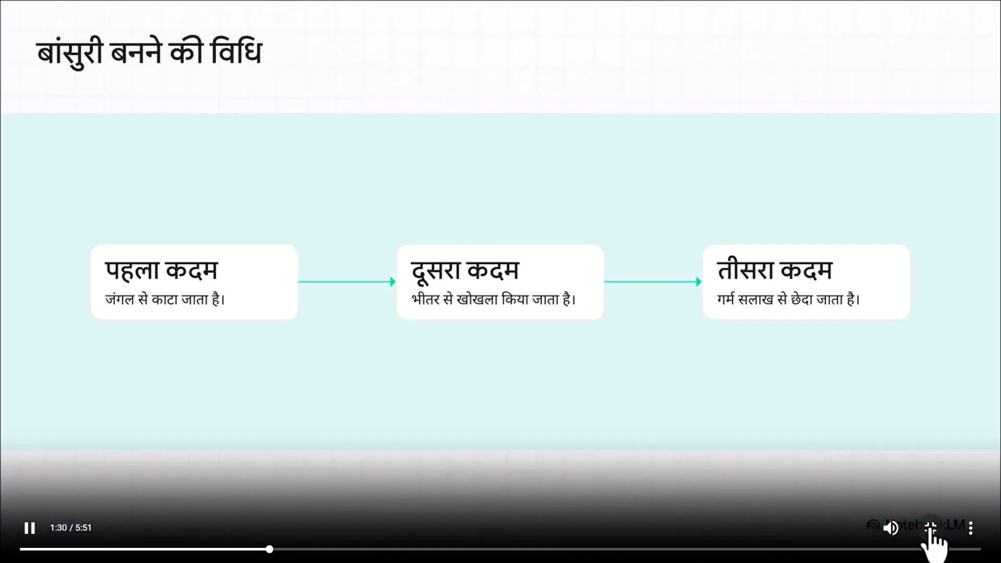
left_click(931, 528)
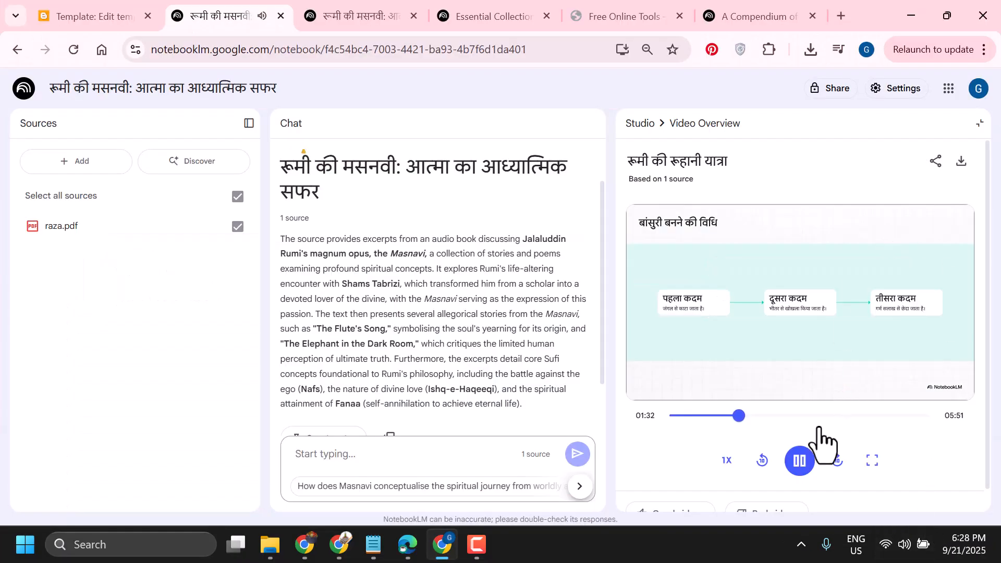
left_click(801, 461)
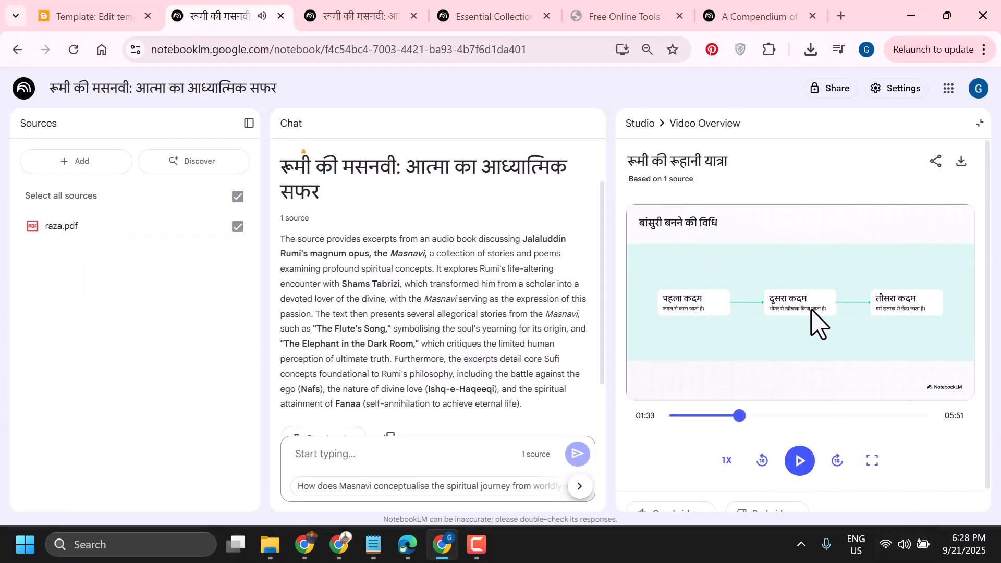